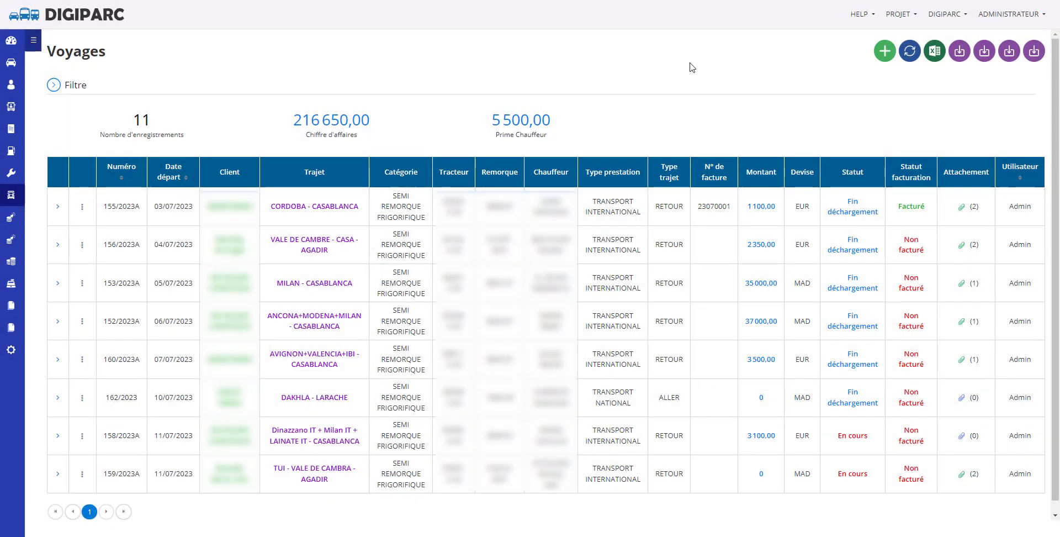
- Open the transport invoices (Factures) list and look over its filter options
click(33, 40)
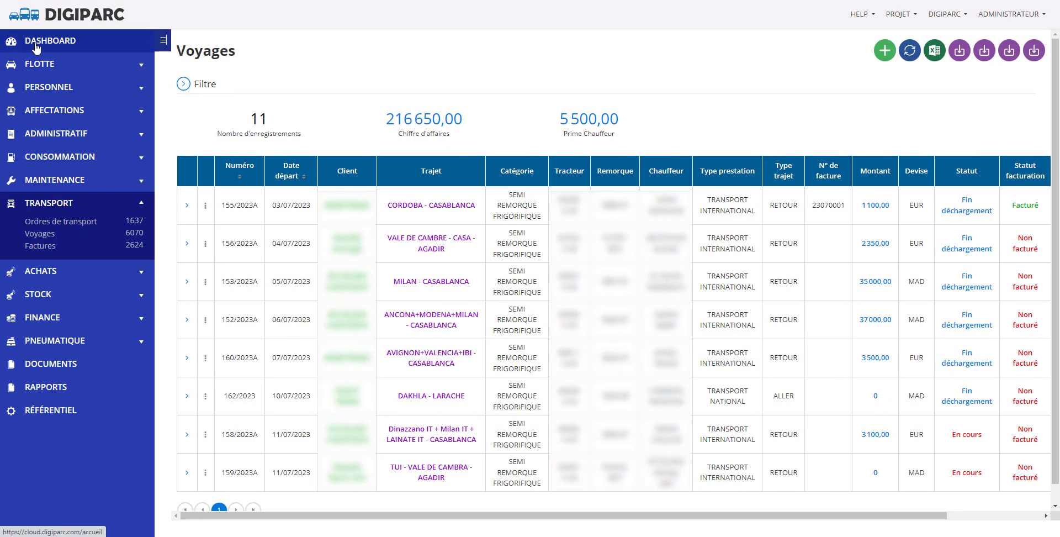
click(43, 251)
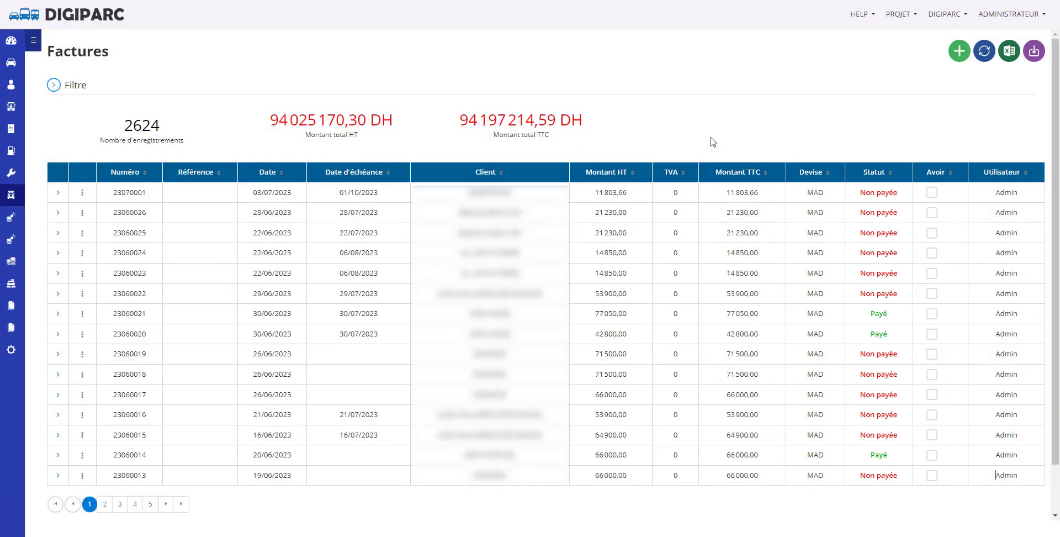
click(612, 92)
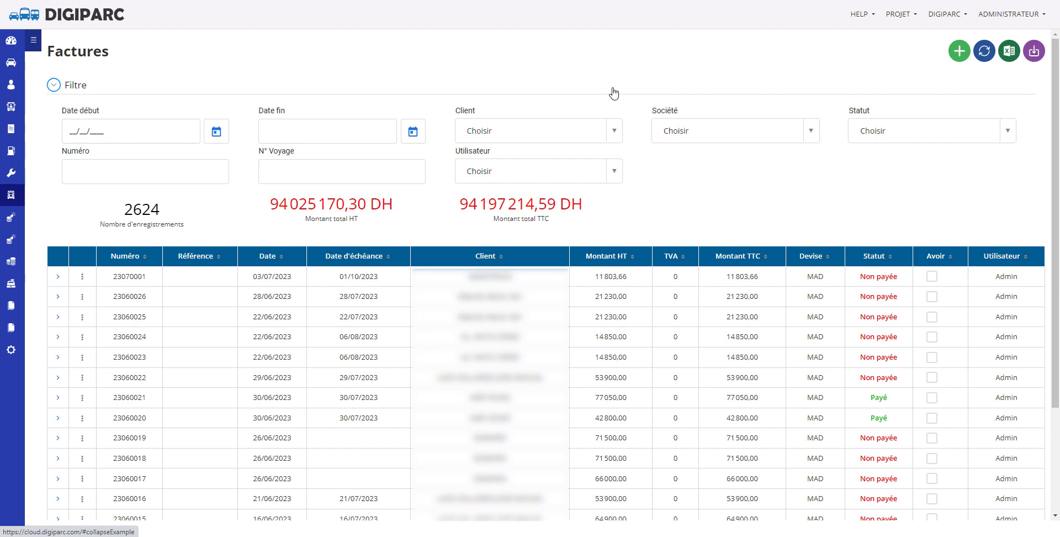
click(614, 92)
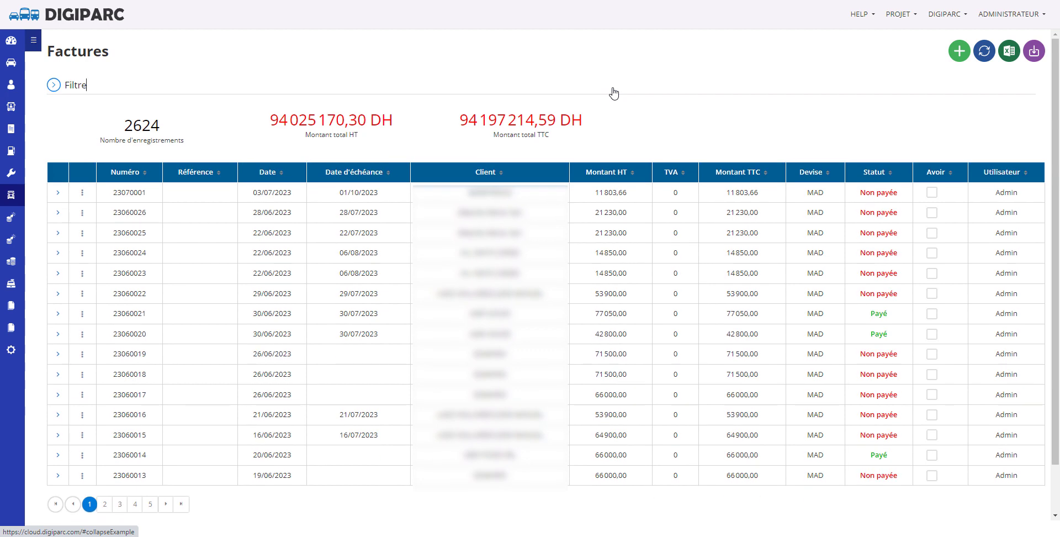
- Start a new invoice with the reference 46/12072023 and choose Client 3 as the client
click(960, 52)
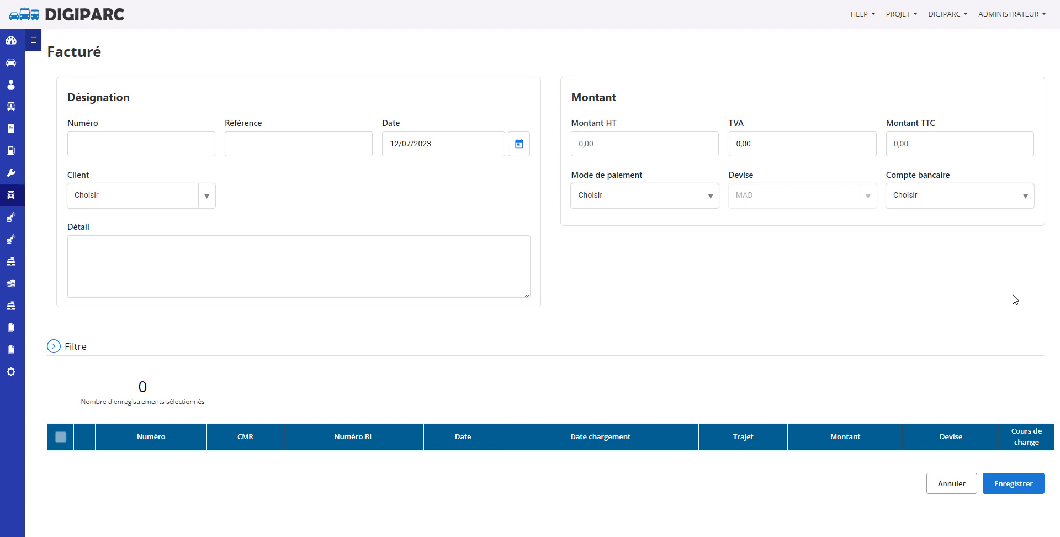
click(289, 151)
text(46/12072023)
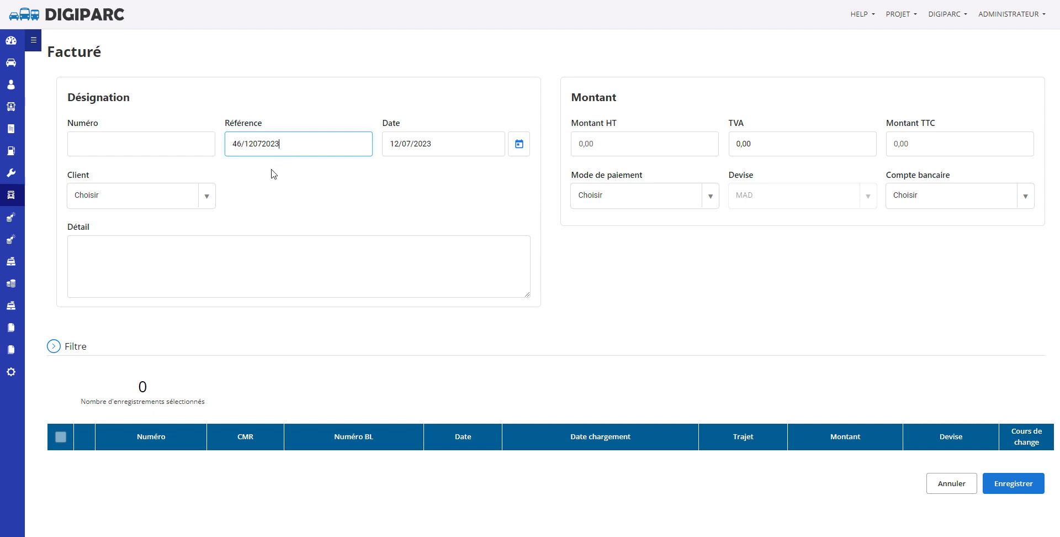
click(213, 197)
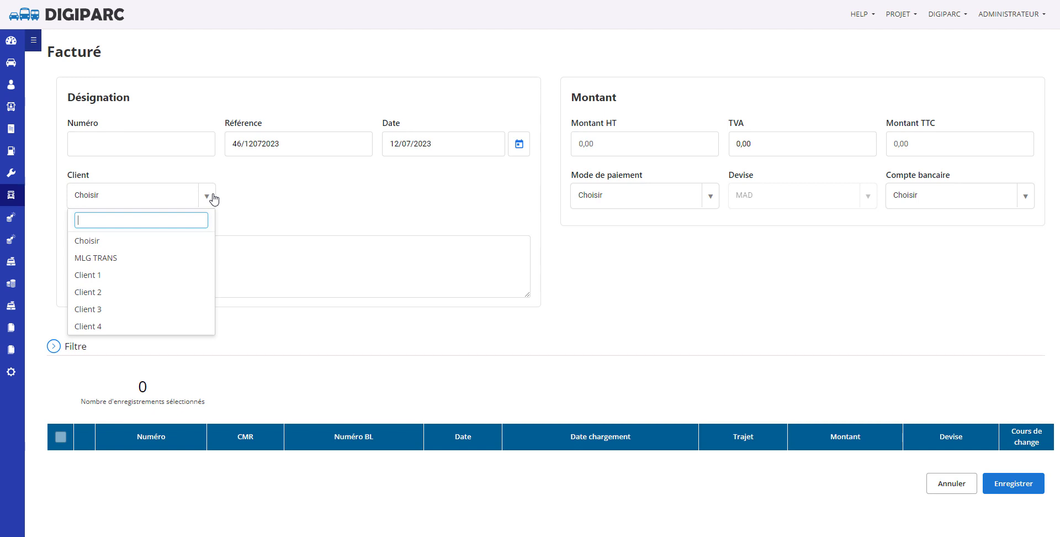
click(155, 311)
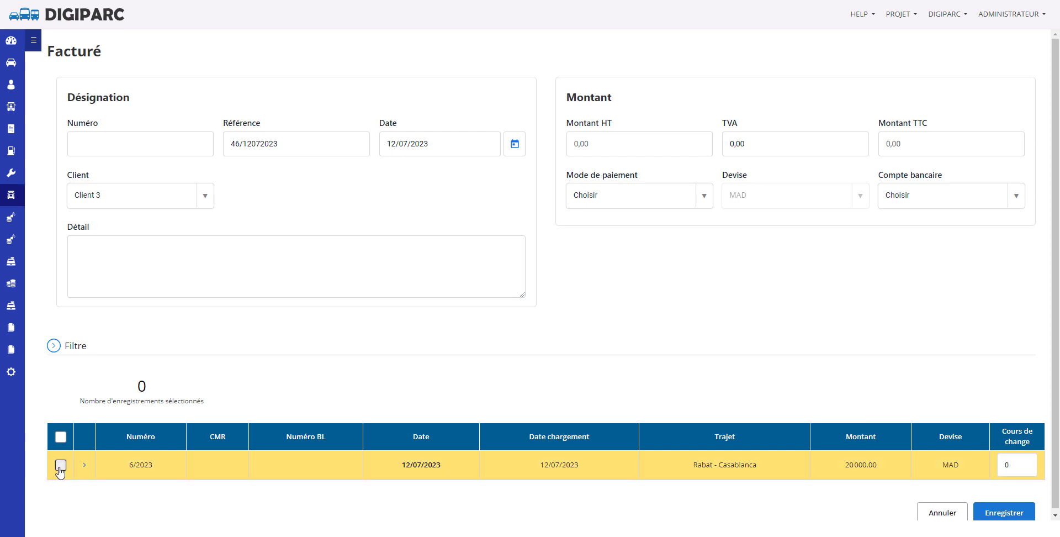
- Include the Rabat - Casablanca trip 6/2023 in the invoice, with TVA set to 20 and Virement as payment method
click(60, 466)
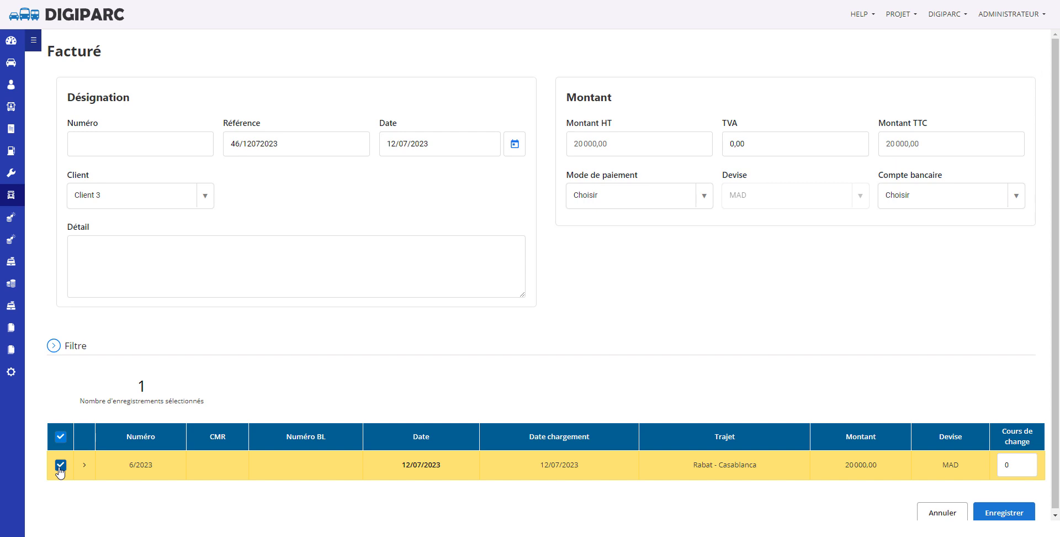
click(761, 146)
text(20)
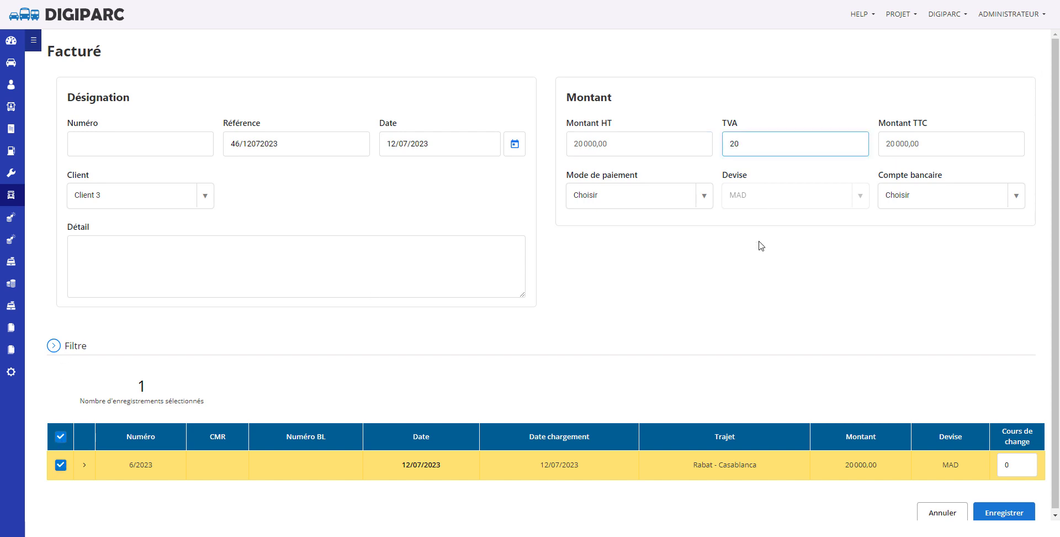
click(704, 202)
scroll(634, 309, down, 2)
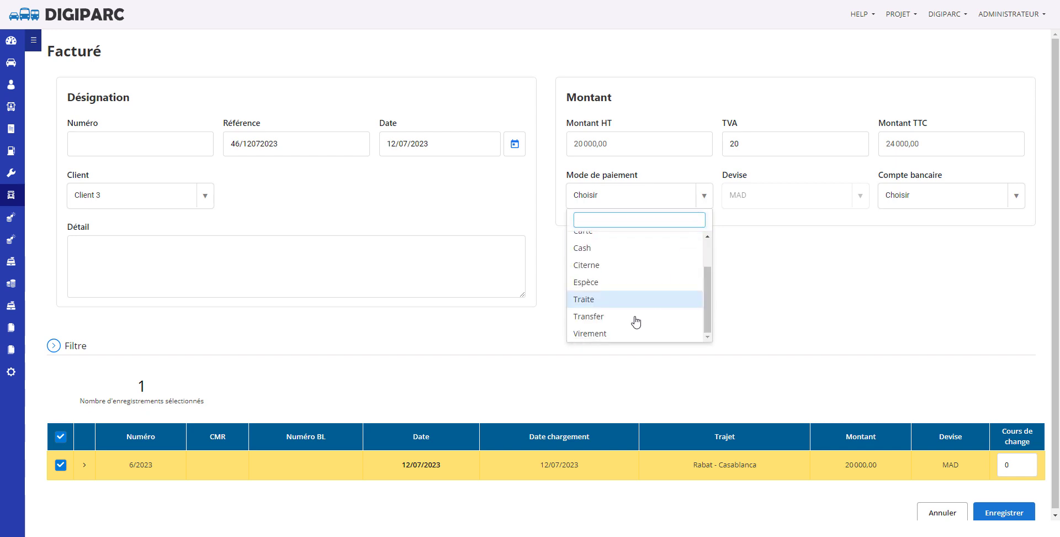
click(612, 333)
- Save the invoice for Client 3 and print it from the invoices list
click(185, 348)
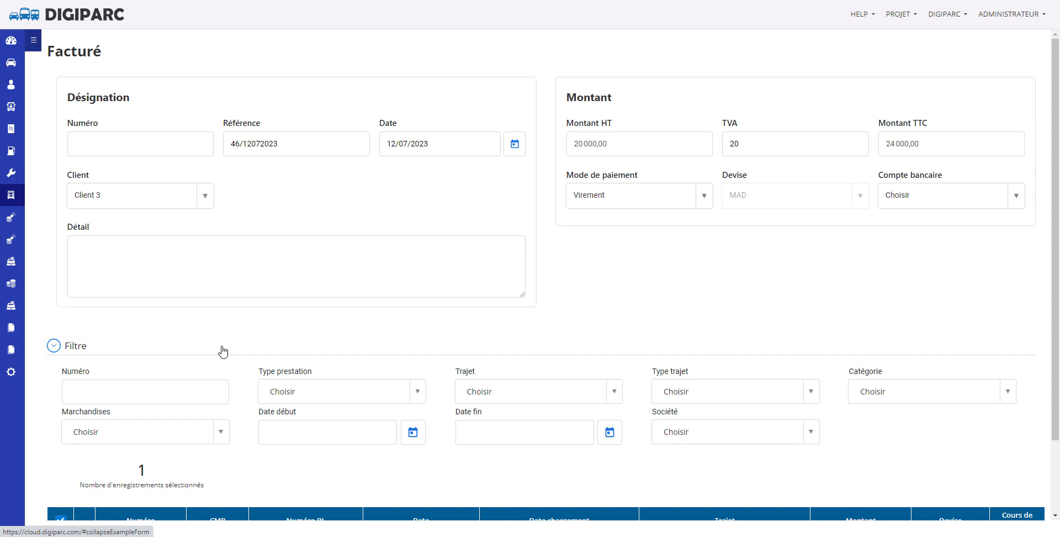
click(223, 351)
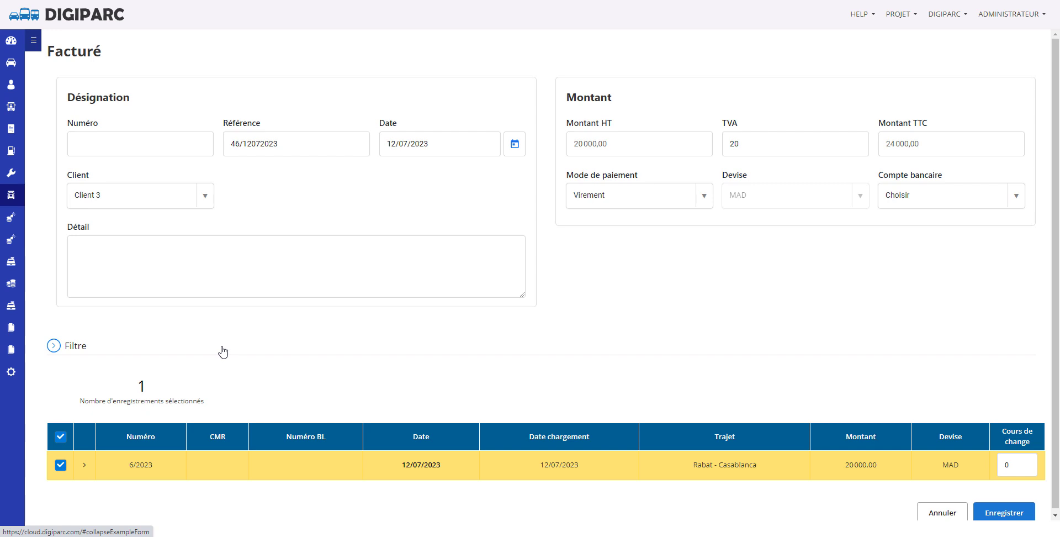
click(1007, 513)
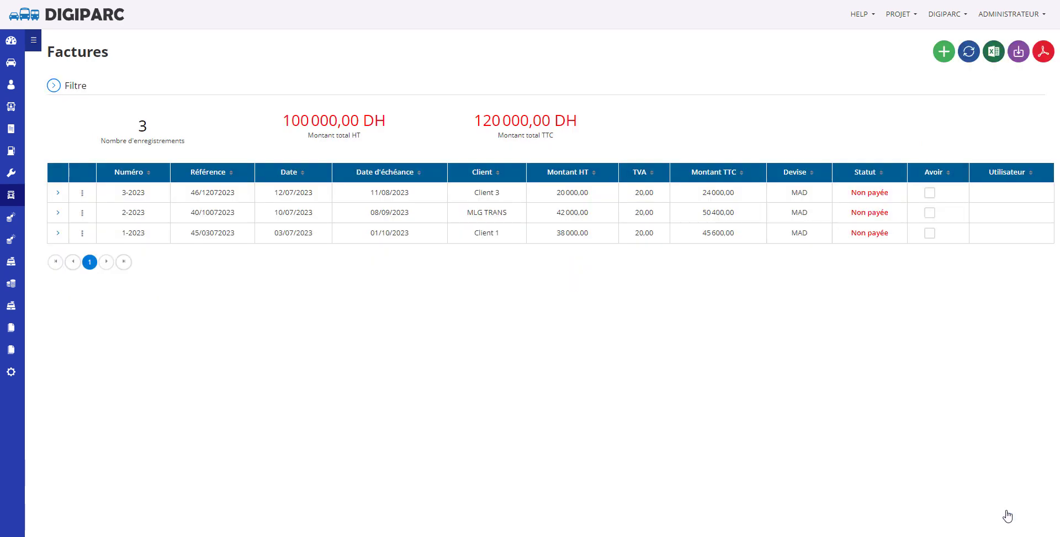
click(83, 193)
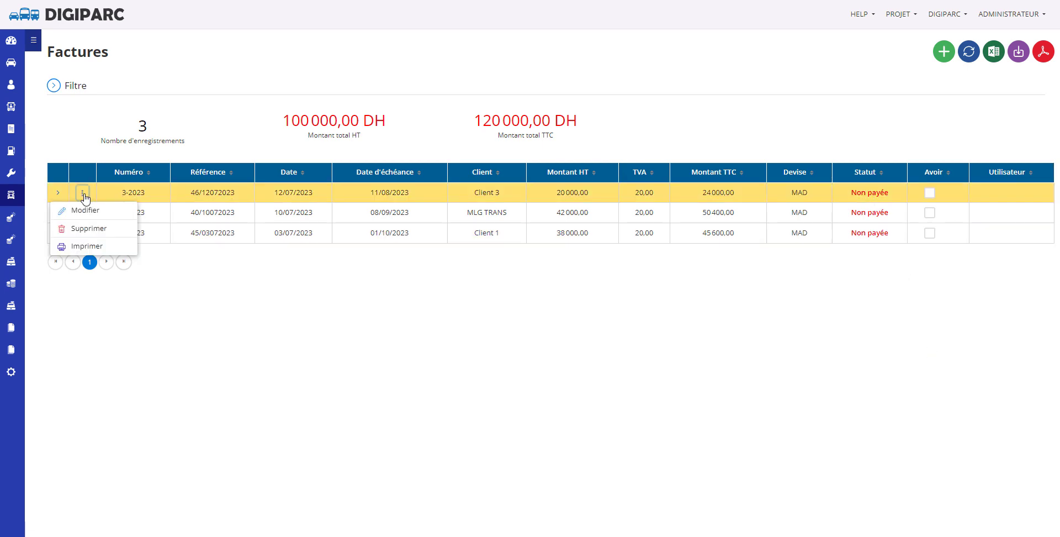
click(71, 246)
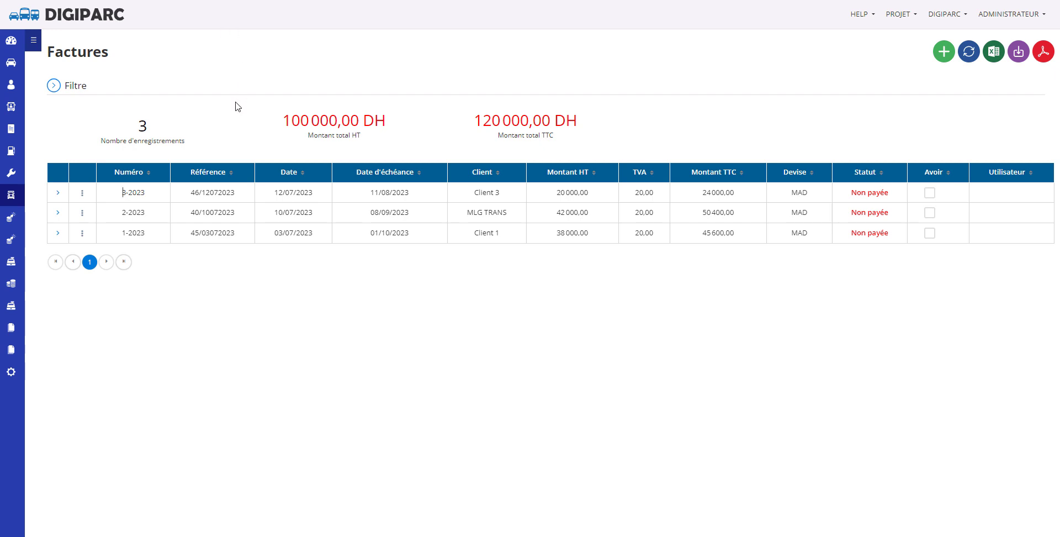
- Start another invoice with the reference 47/12072023 and choose Client 2 as the client
click(944, 52)
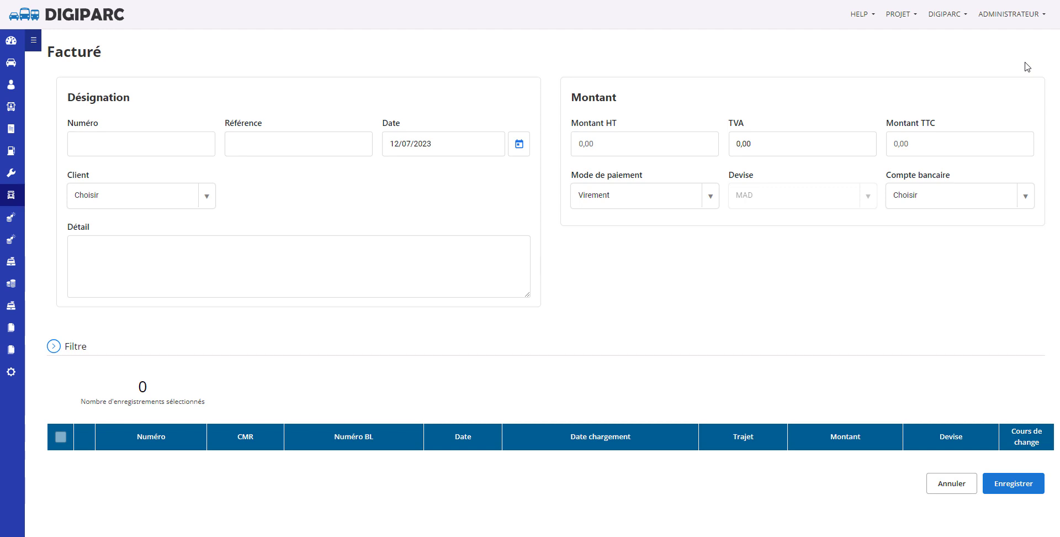
click(255, 143)
text(47/1)
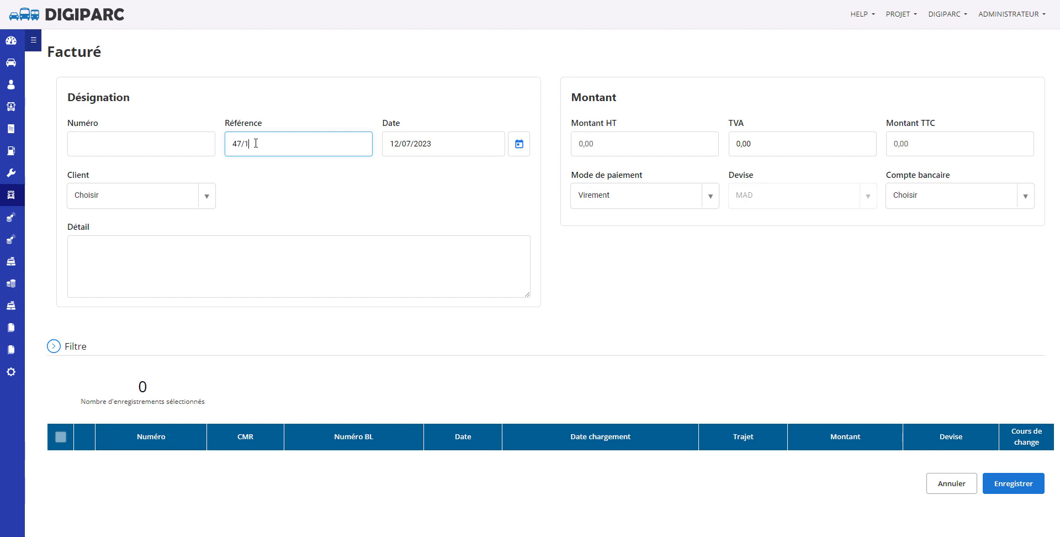
text(2072023)
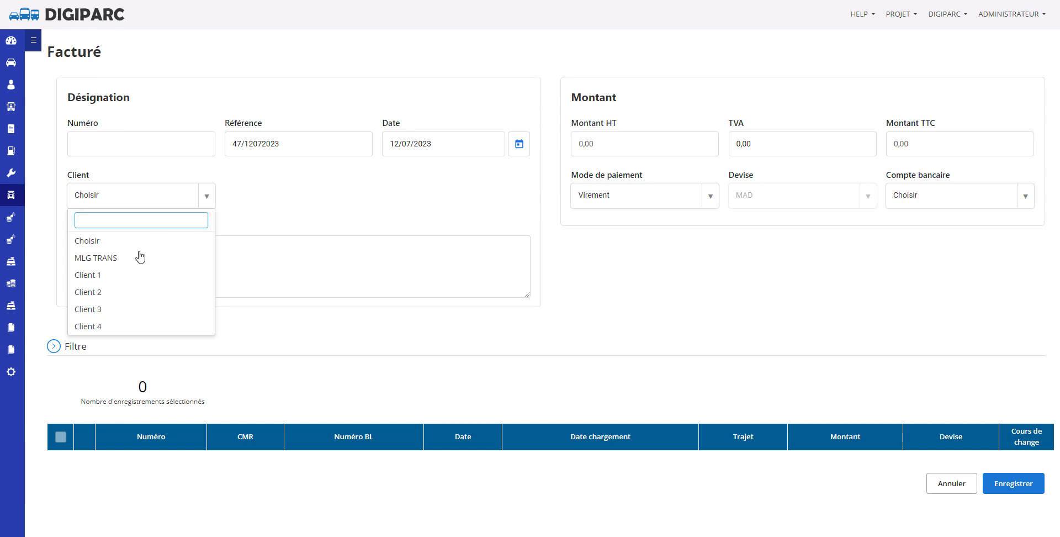
click(87, 292)
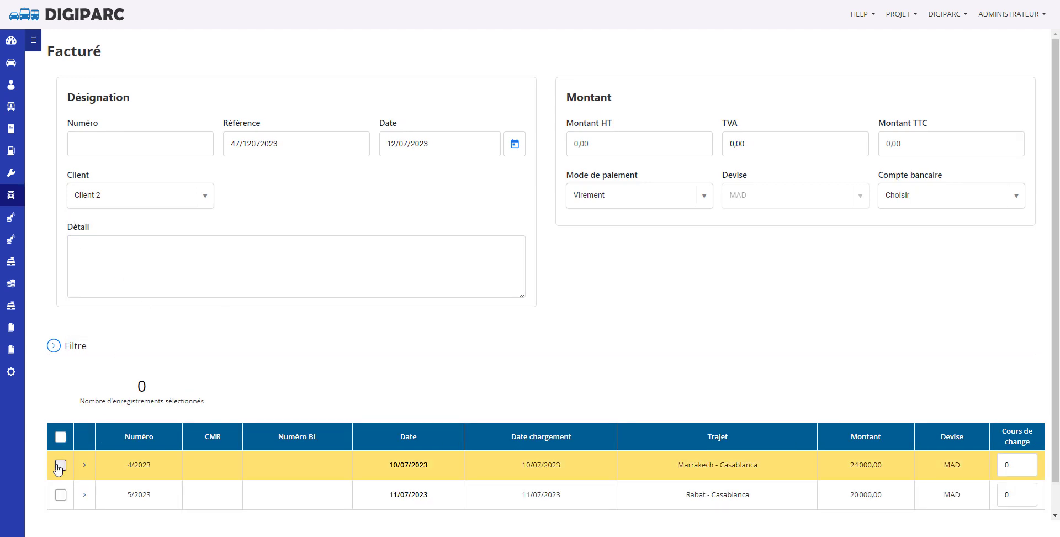
- Include both trips, 4/2023 and 5/2023, in the invoice with TVA set to 20, and save it
click(60, 466)
click(61, 495)
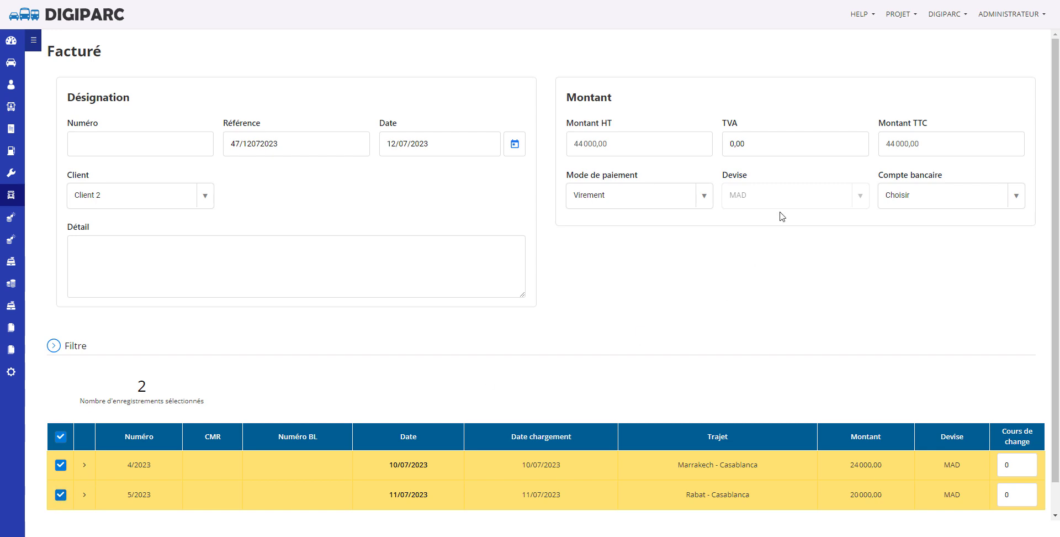
click(777, 139)
text(20)
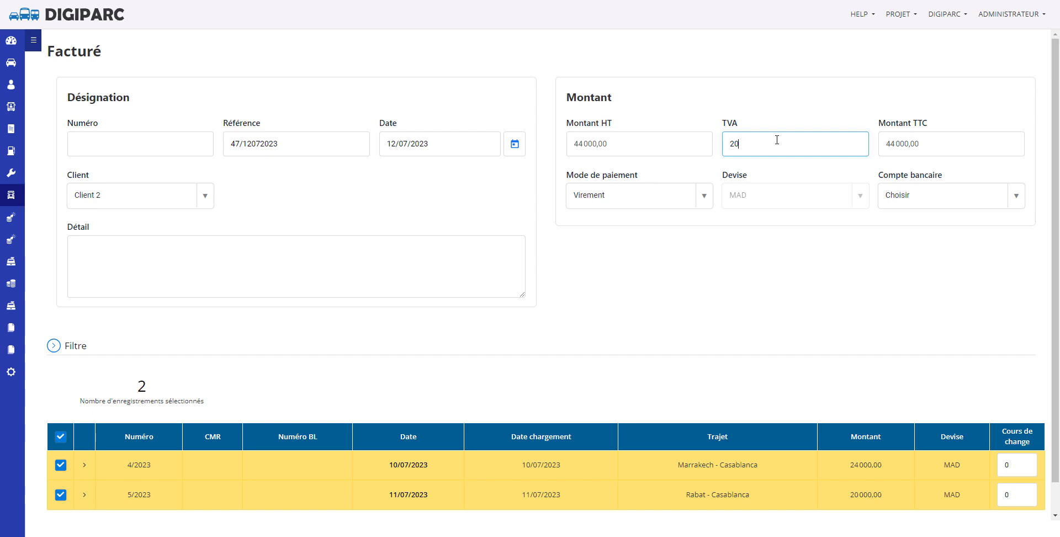
click(712, 259)
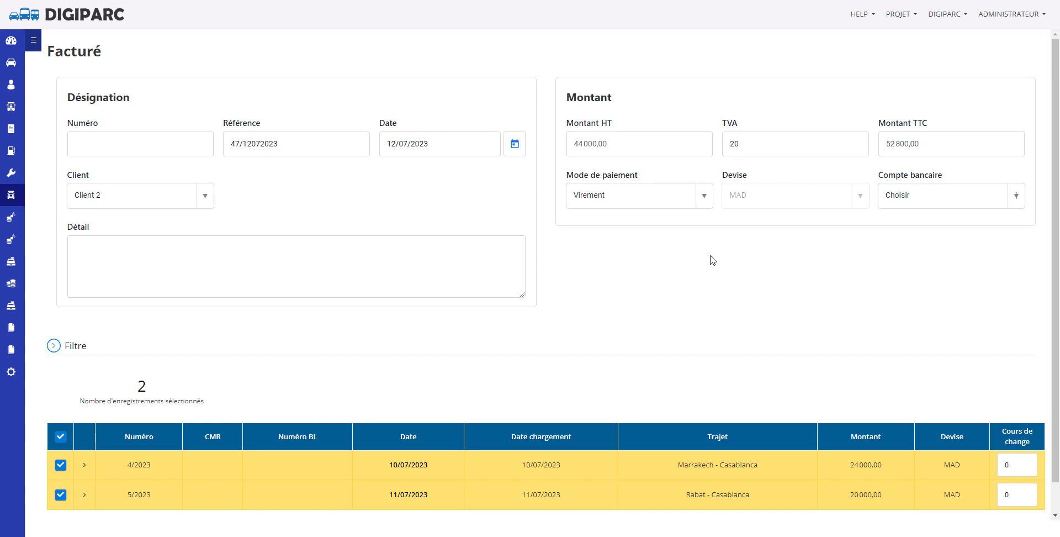
scroll(712, 259, down, 1)
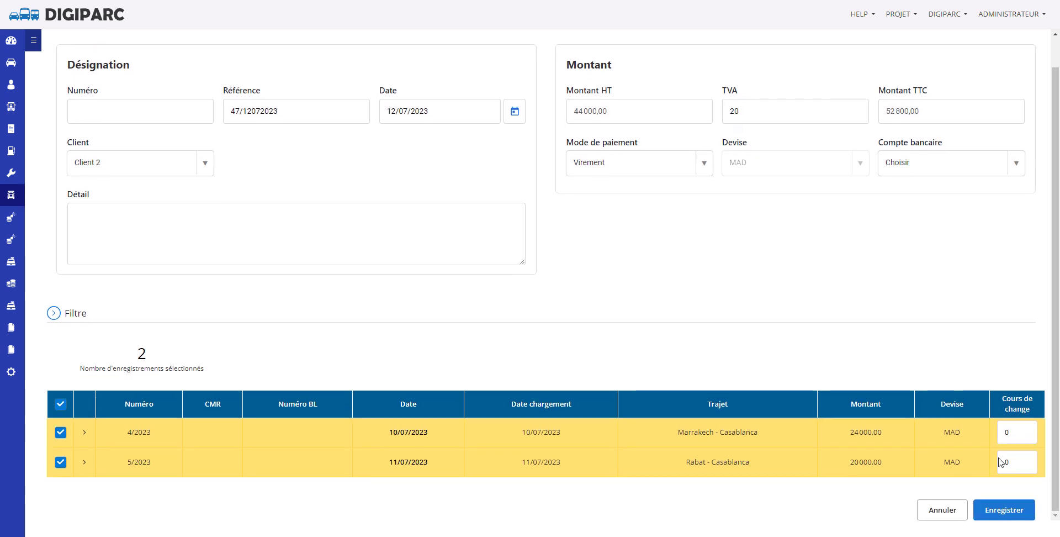
click(1008, 516)
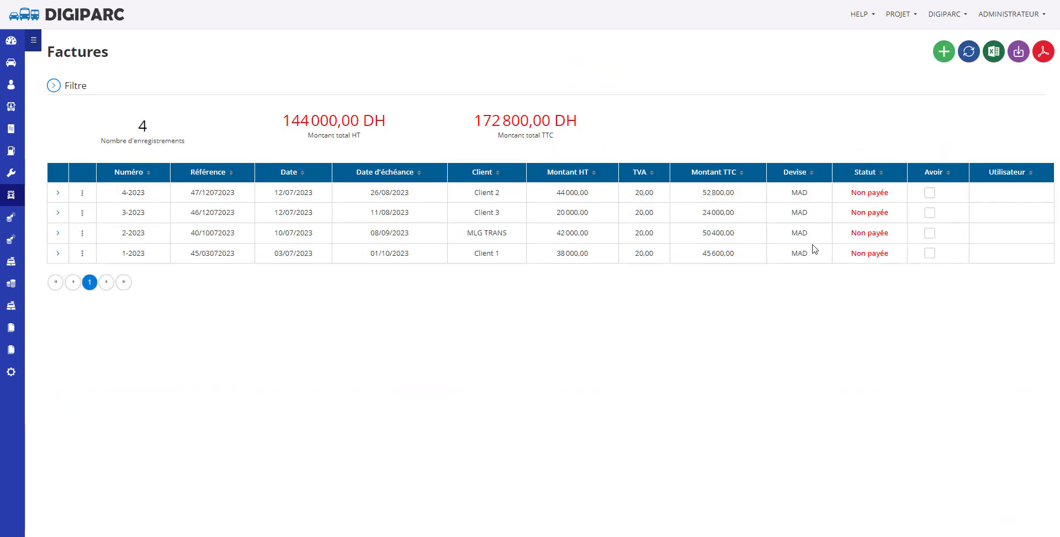
- Open the trips (Voyages) list to check the billing status of the invoiced trips
click(797, 194)
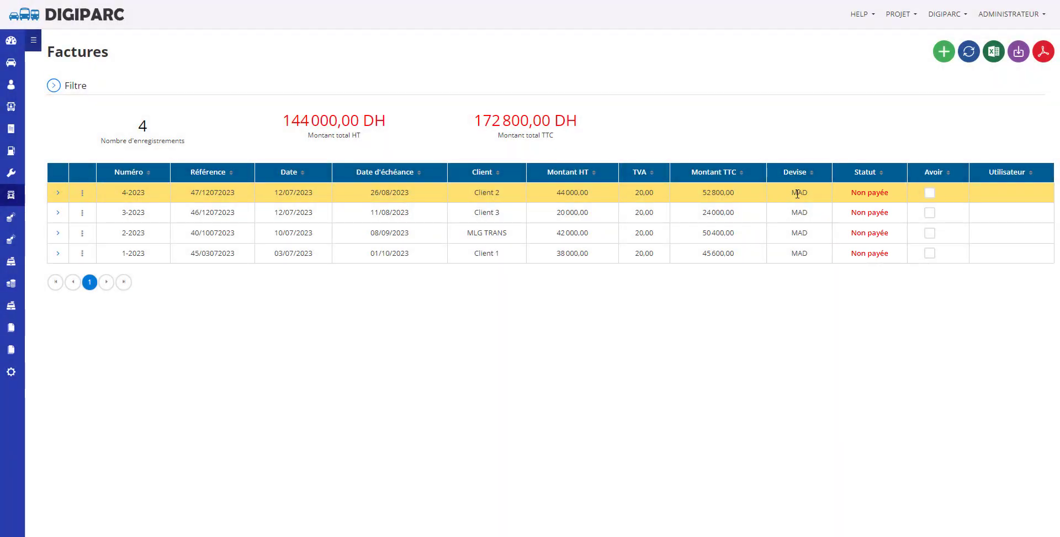
click(34, 39)
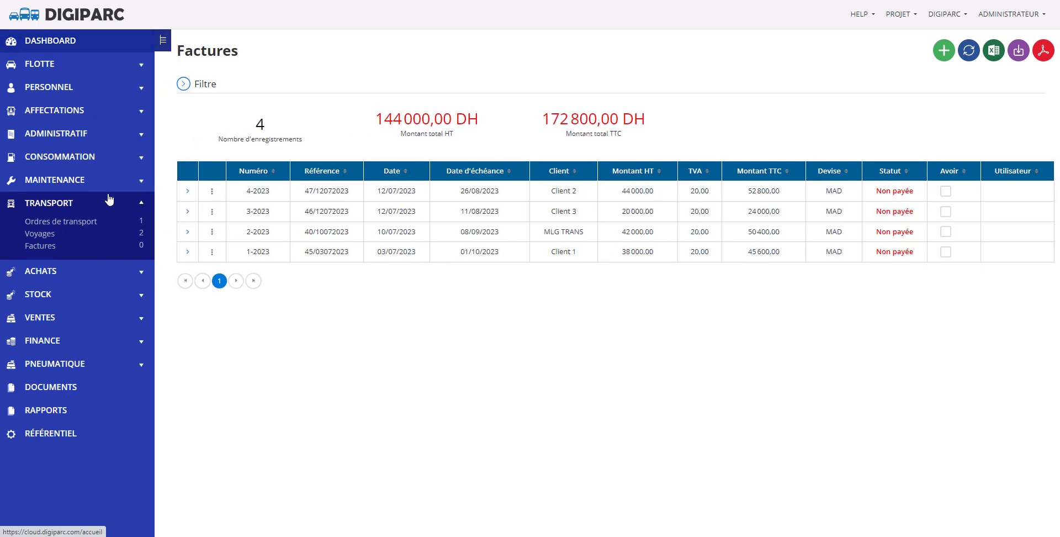
click(46, 236)
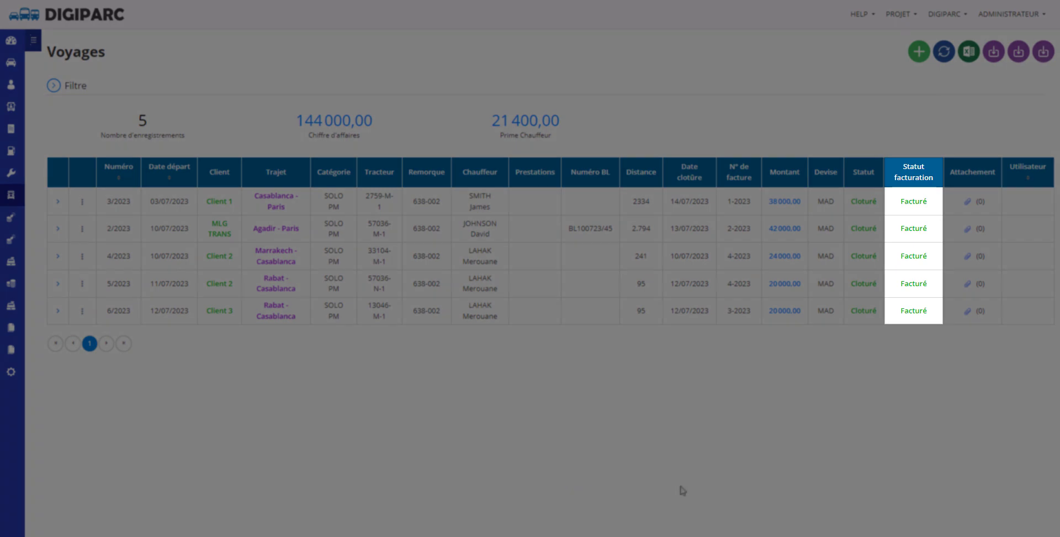